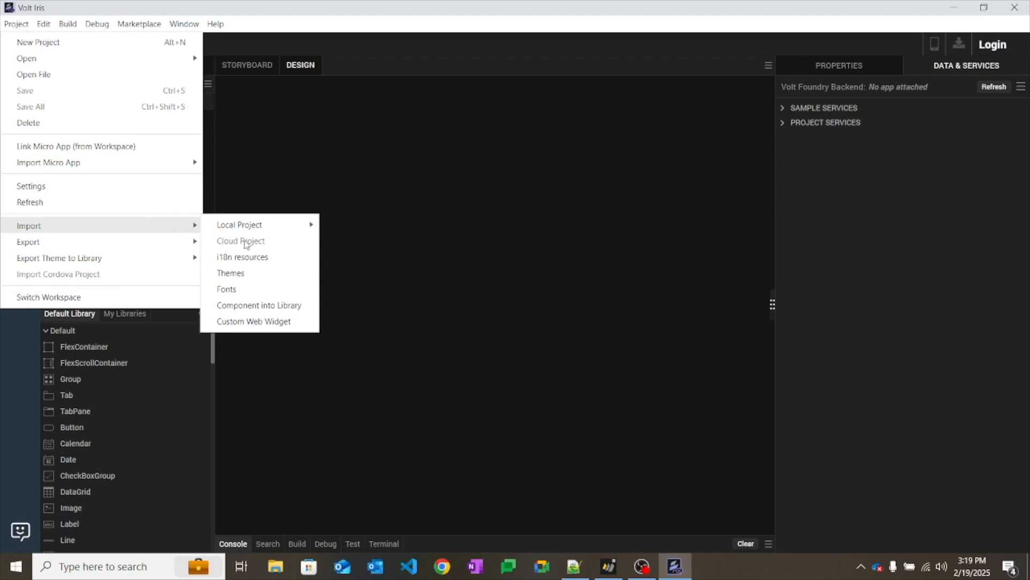
Create a new web app project for the Desktop device size named goEnable.
left_click(344, 253)
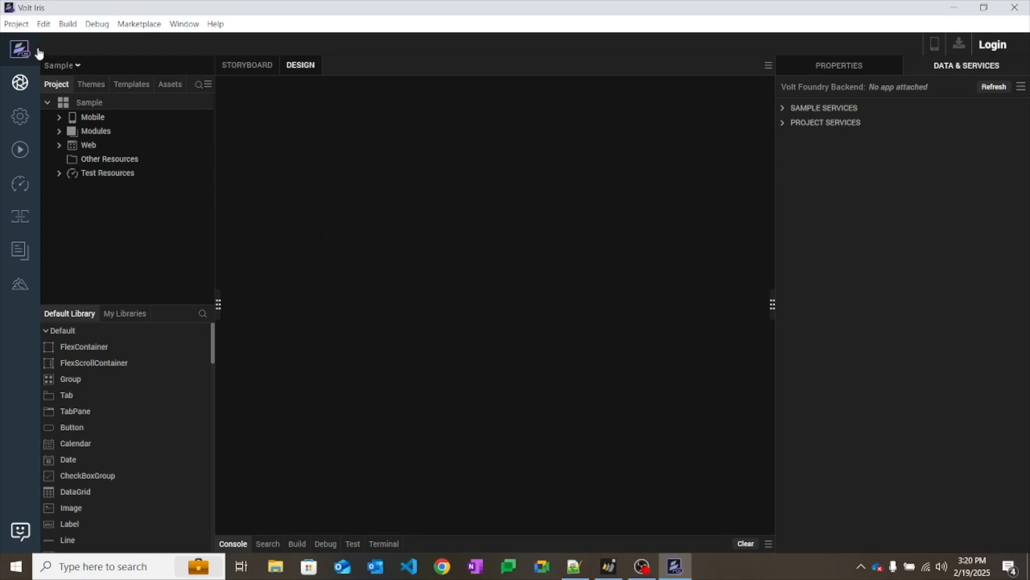
left_click(25, 28)
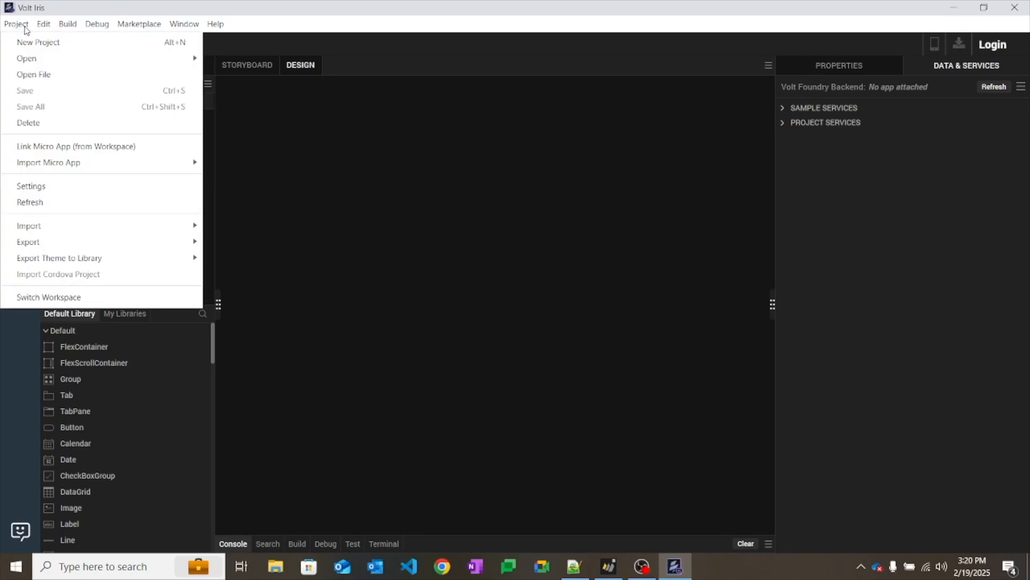
left_click(28, 37)
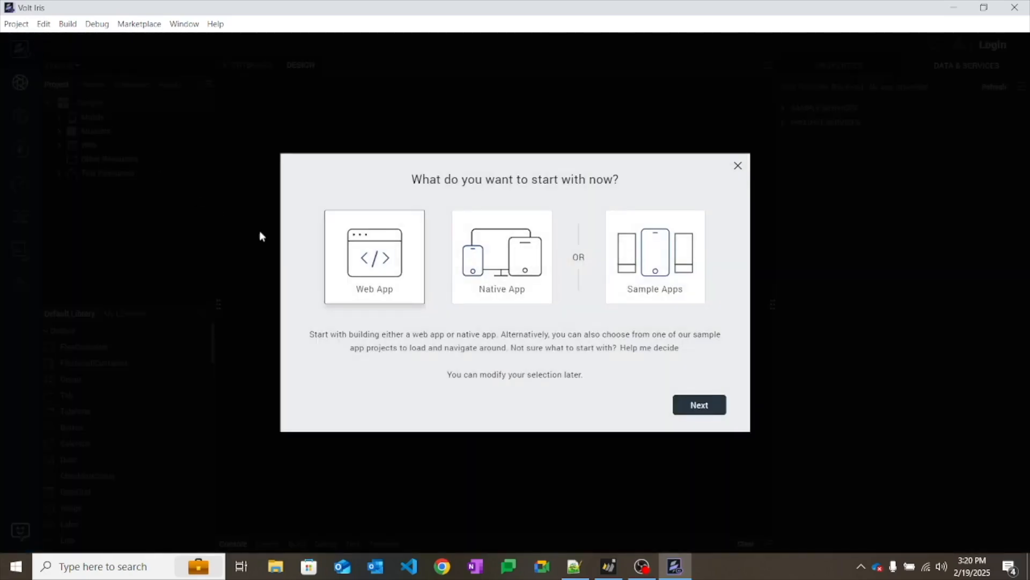
left_click(700, 406)
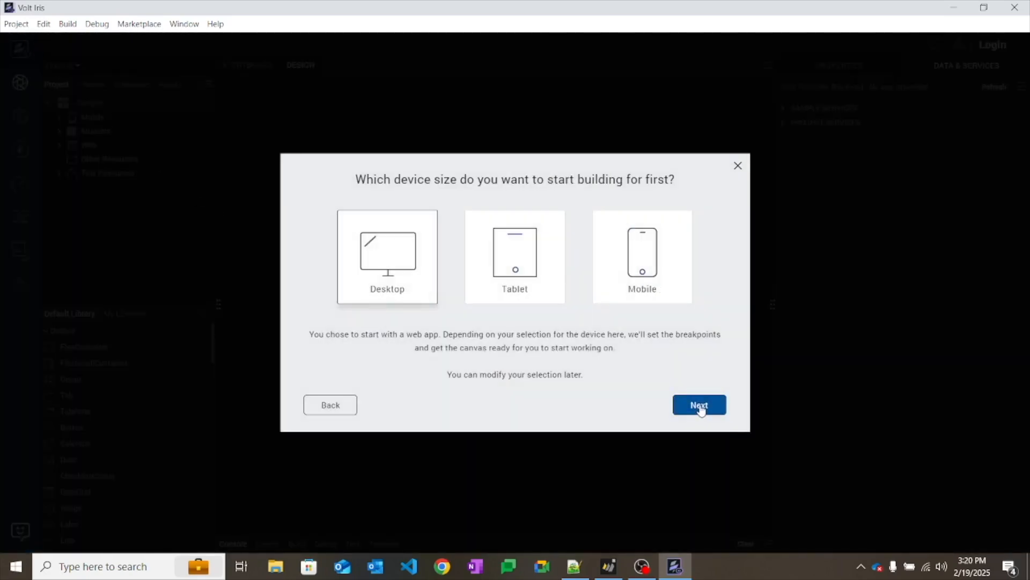
left_click(700, 406)
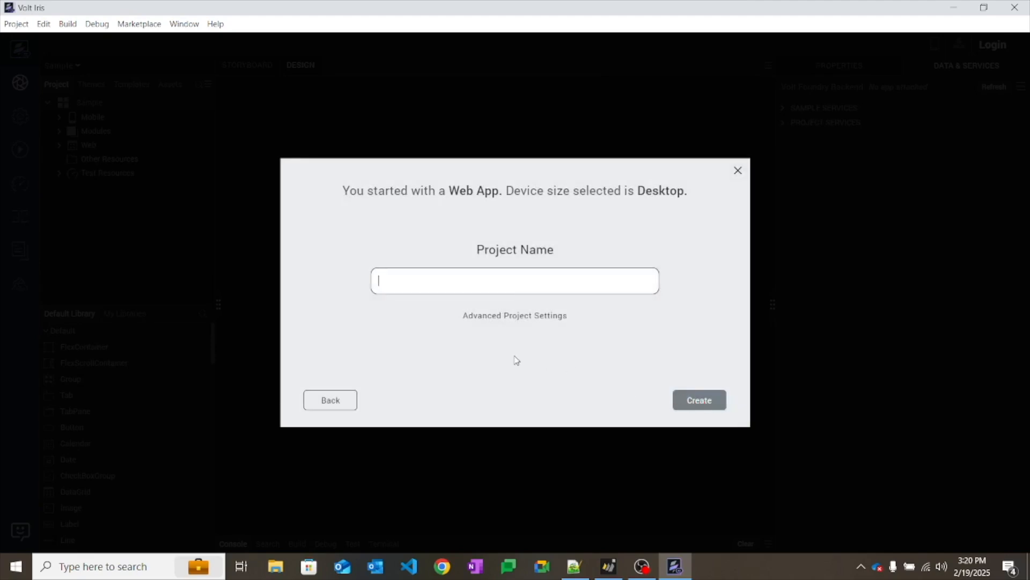
type("goEnable")
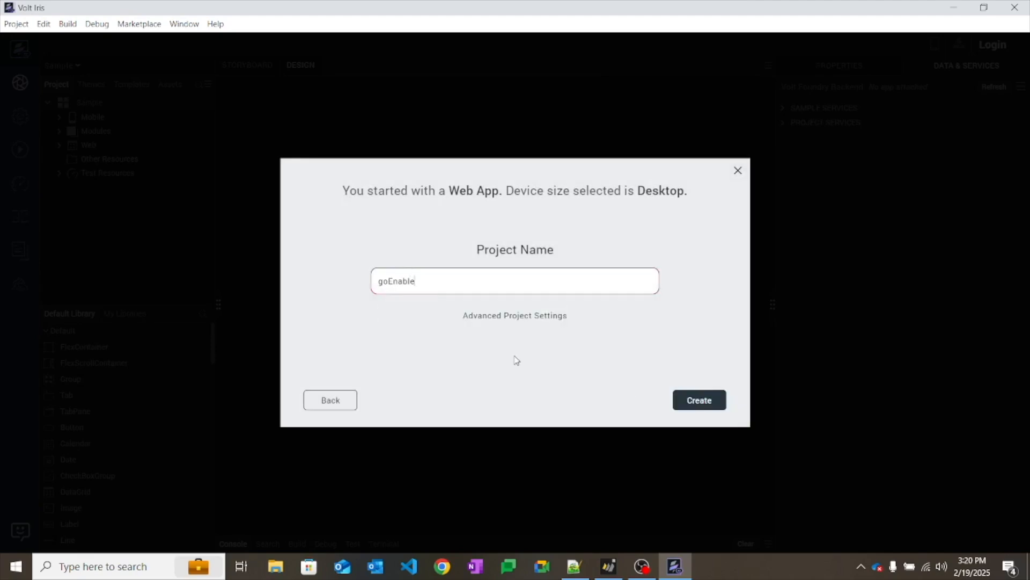
left_click(684, 397)
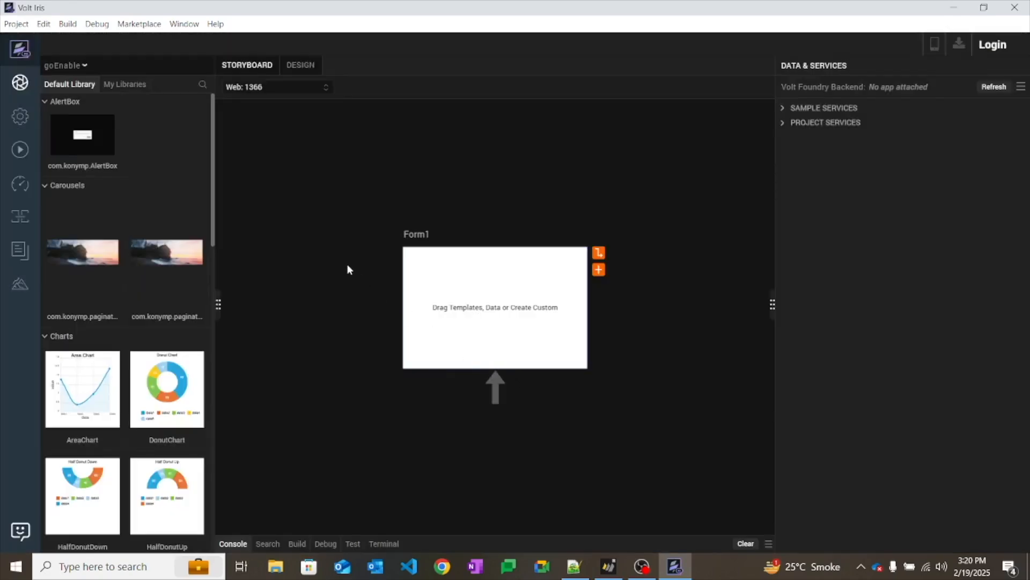
Run a Responsive Web live preview in Debug mode with Clean Preview enabled, and close the preview window.
left_click(67, 24)
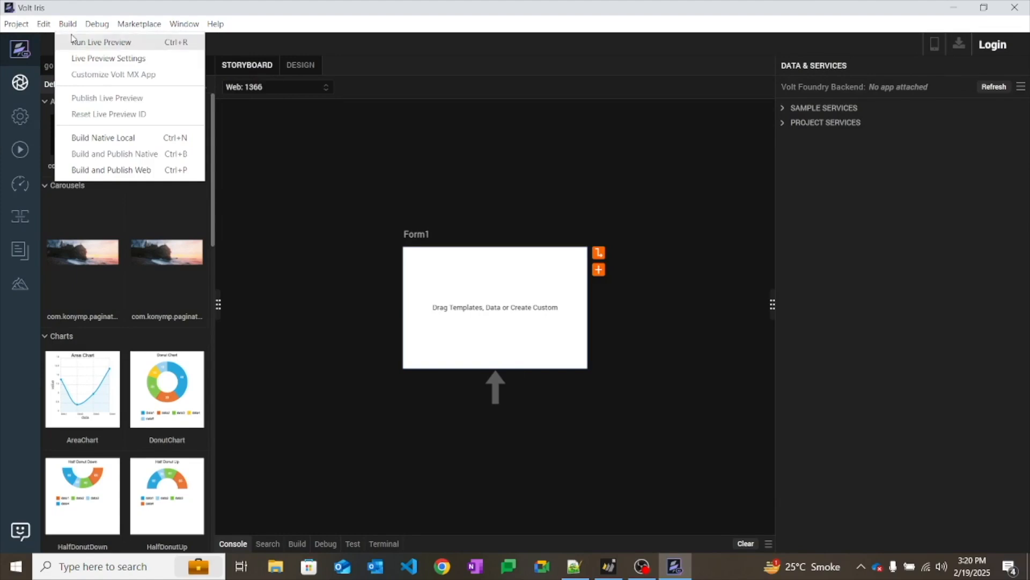
left_click(88, 58)
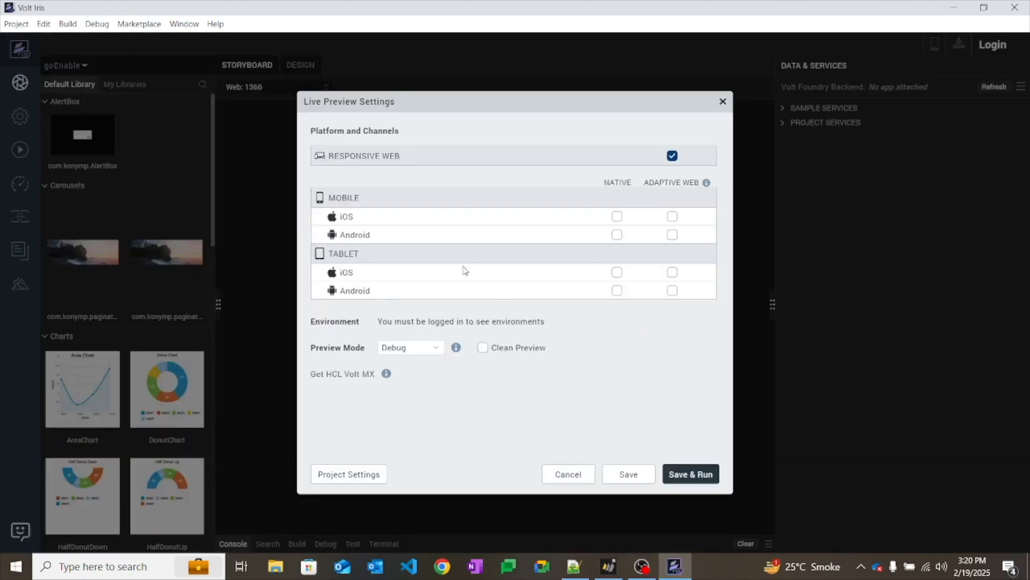
left_click(484, 350)
left_click(703, 483)
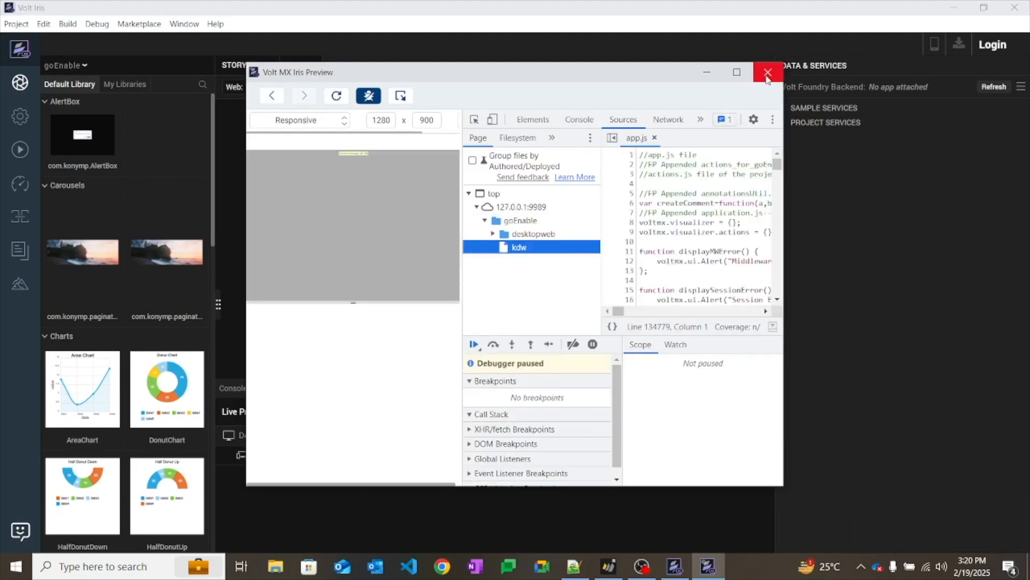
left_click(767, 75)
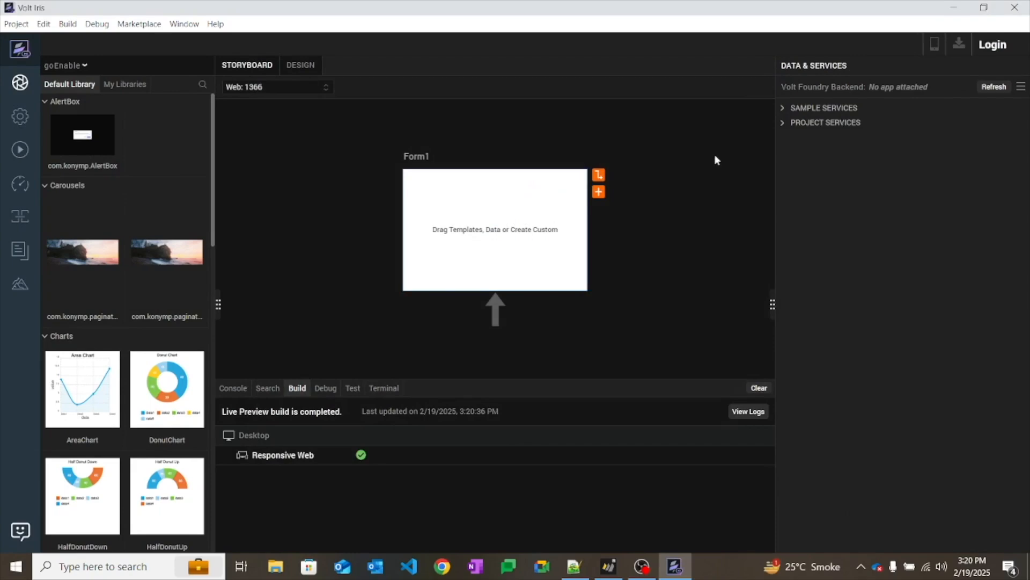
Close Volt Iris and launch the Volt MX Go Plugin Installer.
left_click(1013, 8)
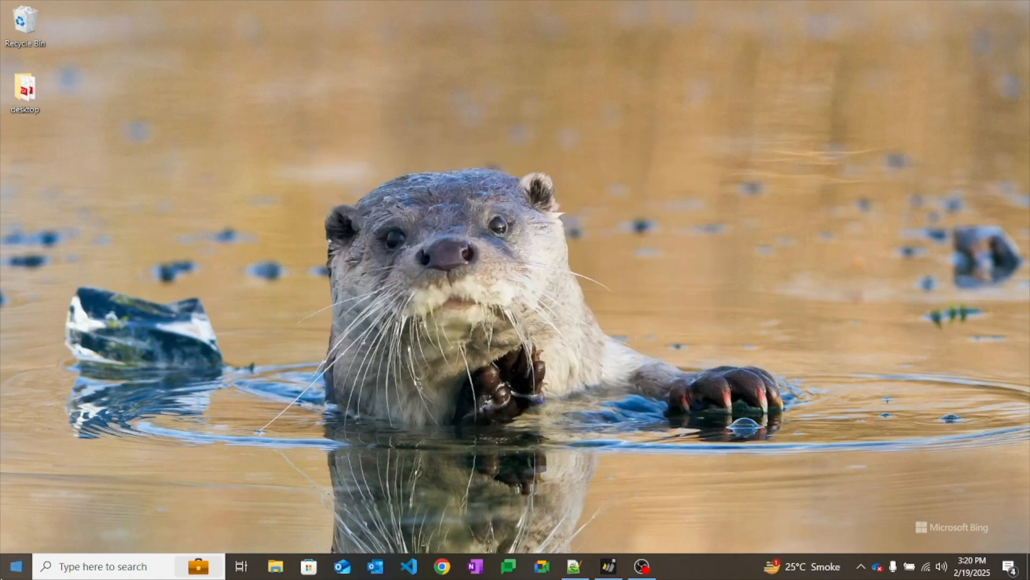
left_click(22, 567)
type("plu")
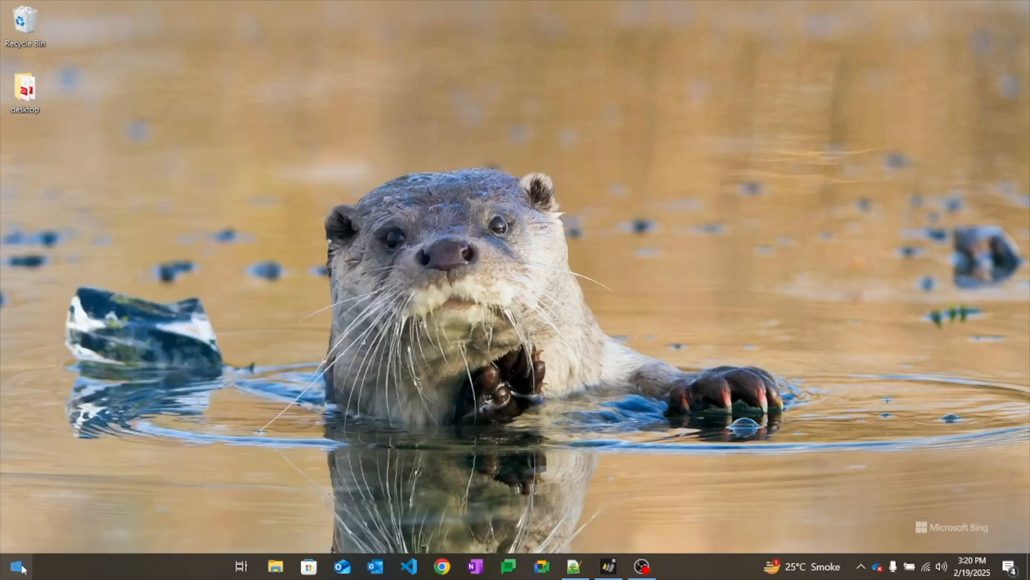
key("Return")
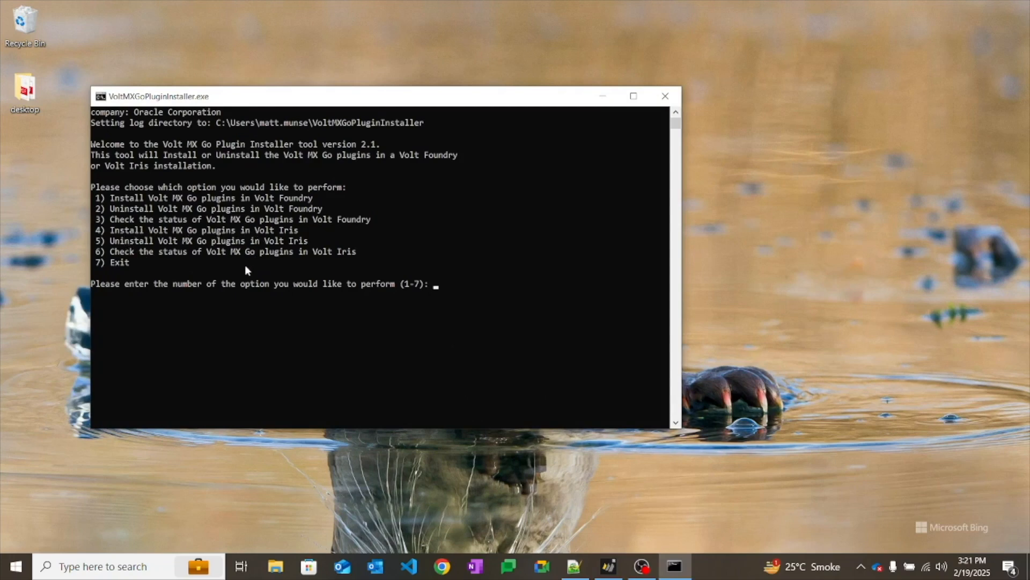
Install the Volt MX Go plugins in Volt Iris with option 4, workspace 1 and installation directory 1, and exit the installer.
key("Return")
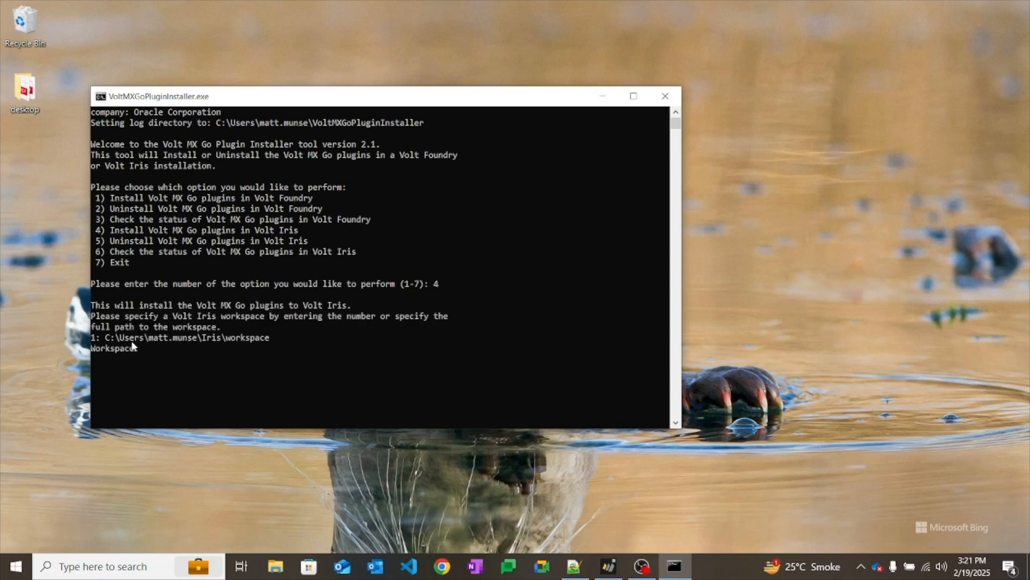
type("1")
key("Return")
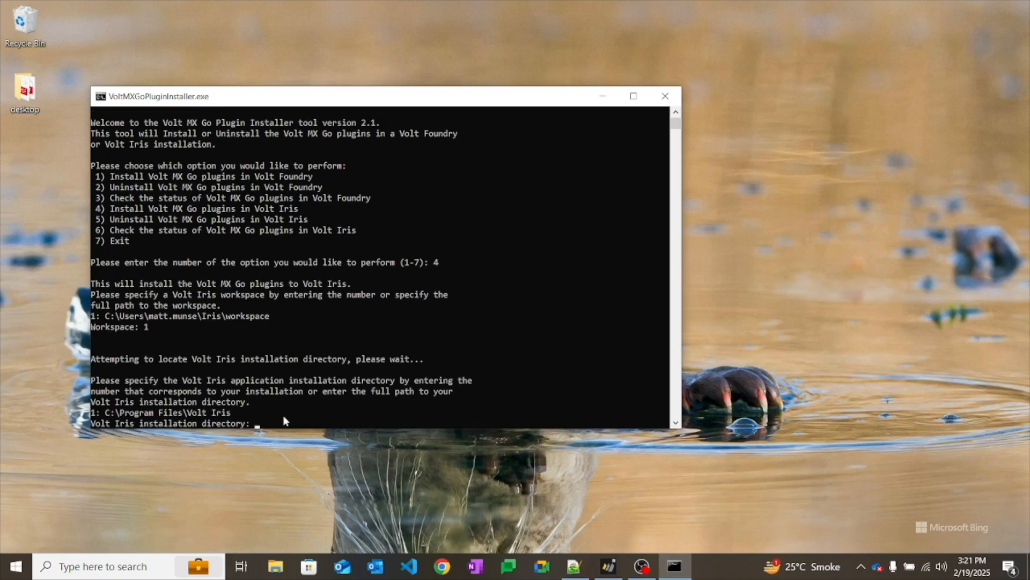
key("Return")
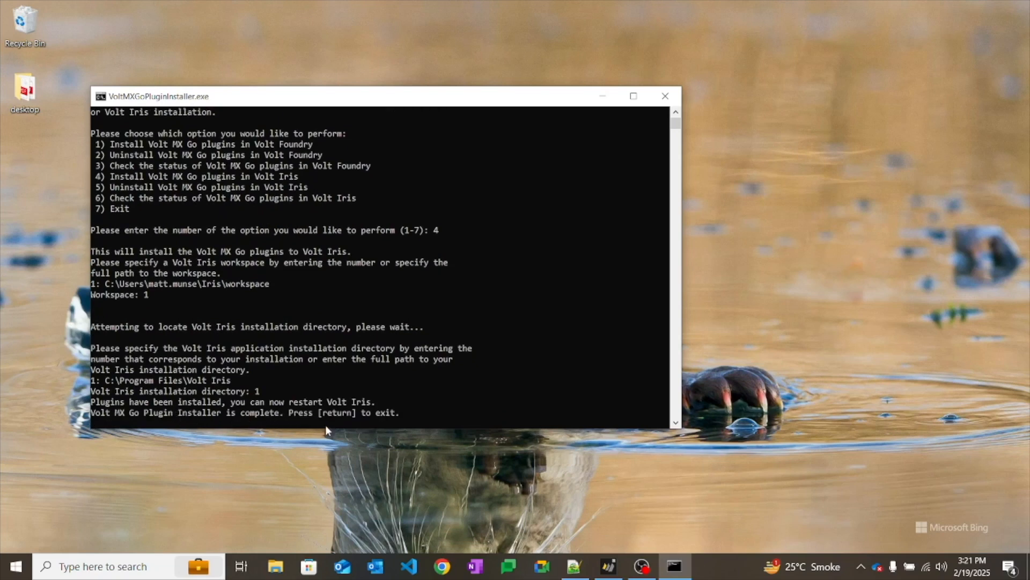
key("Return")
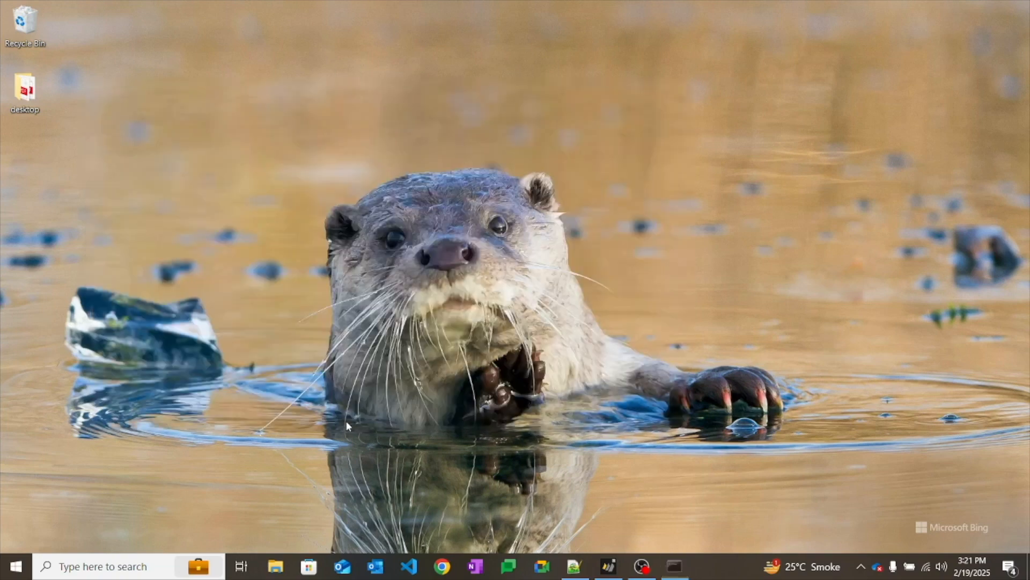
Relaunch Volt Iris and go to the goEnable project without signing in.
key("super")
type("iri")
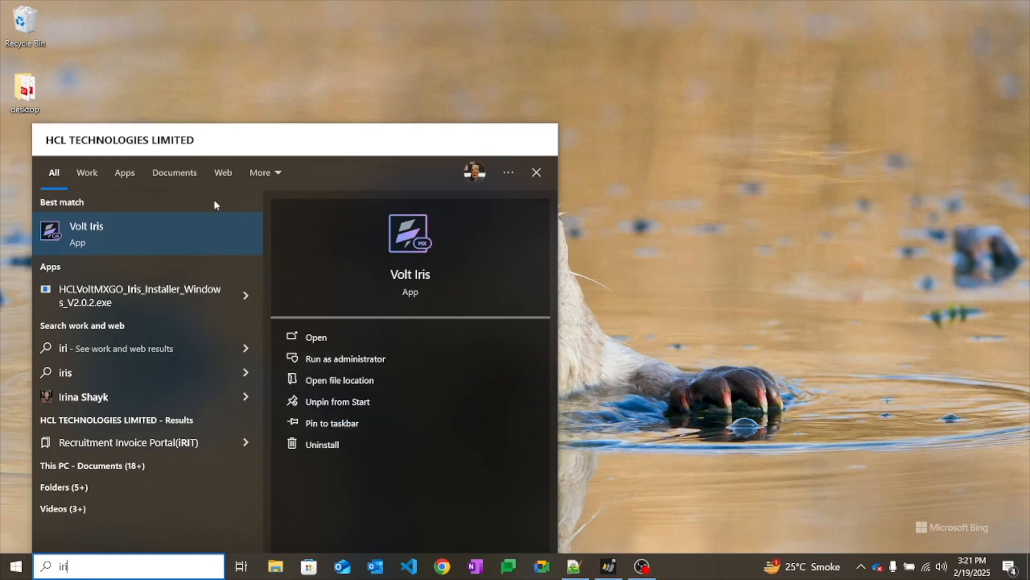
left_click(163, 241)
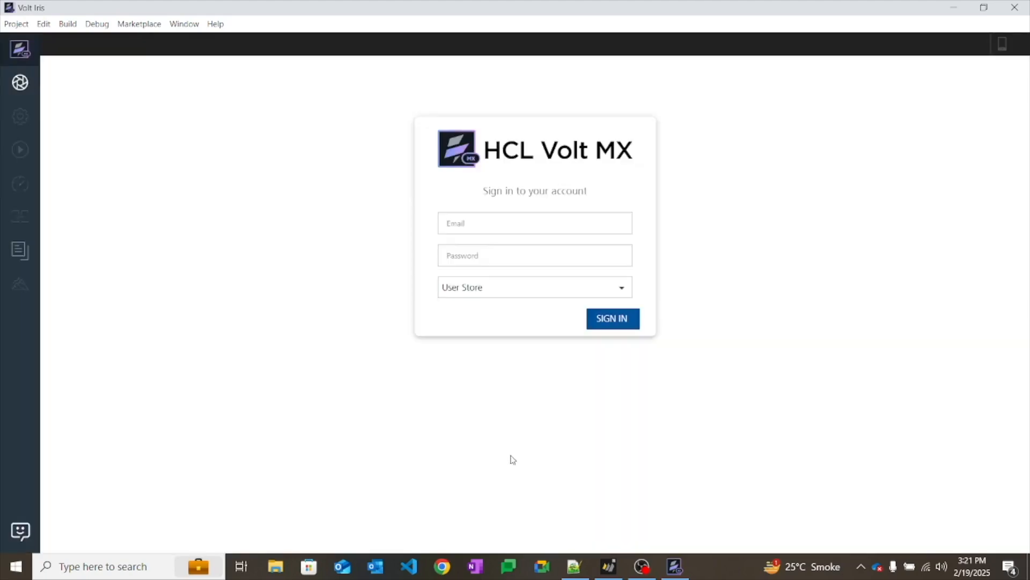
left_click(19, 83)
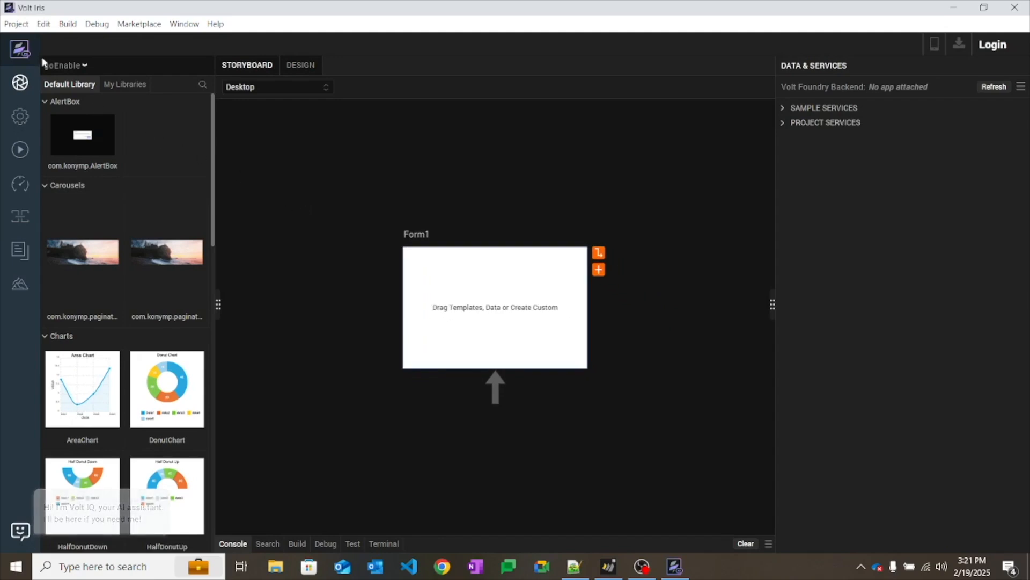
Check the Foundry URL in the Volt MX Foundry preferences and leave the preferences without changes.
left_click(18, 24)
mouse_move(142, 229)
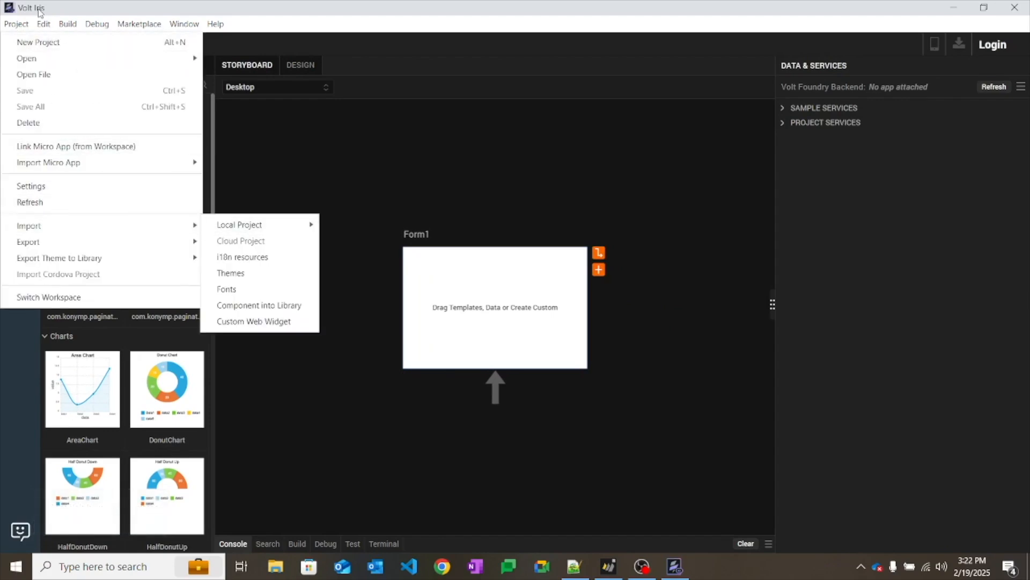
mouse_move(44, 28)
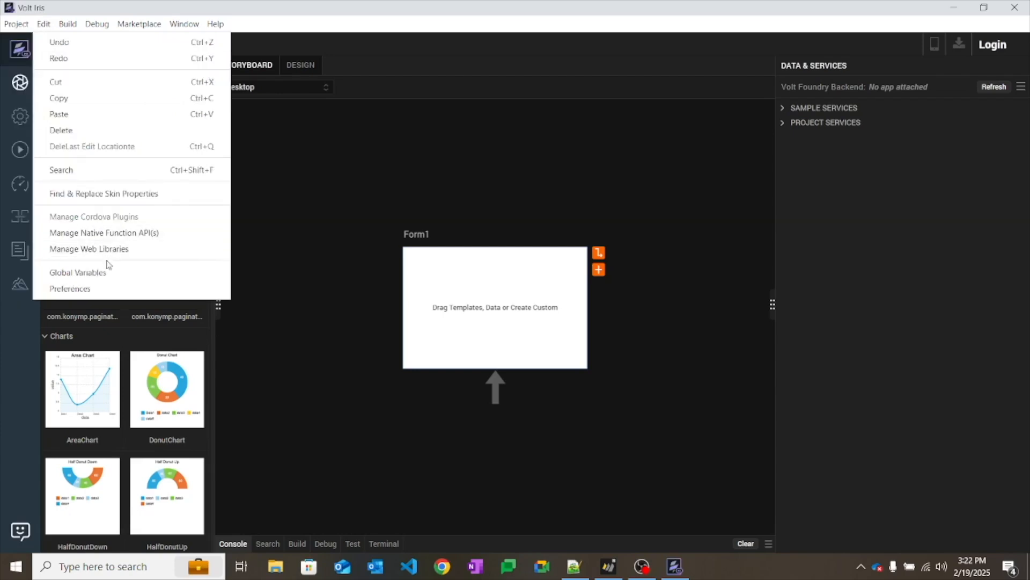
left_click(114, 287)
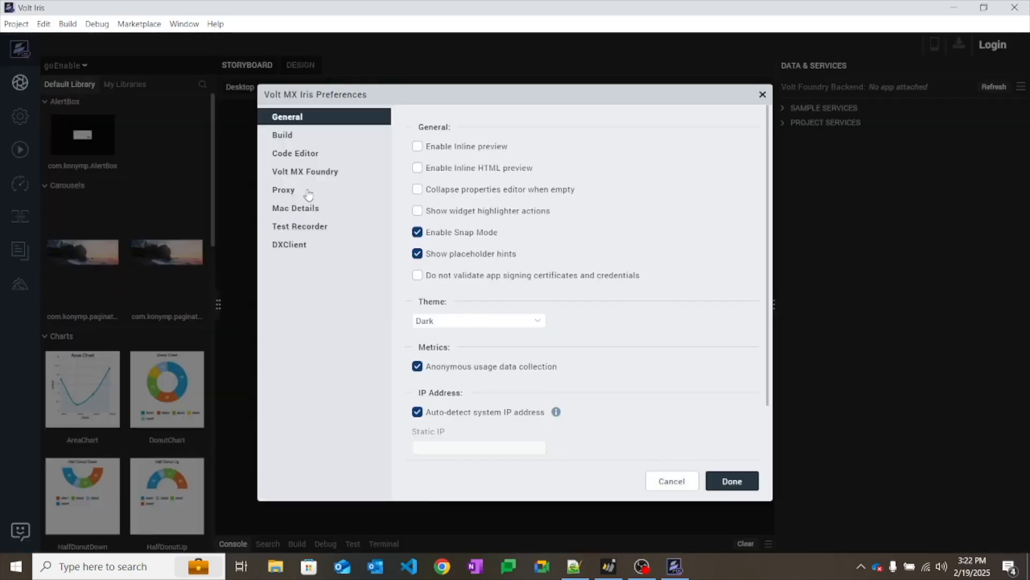
left_click(317, 175)
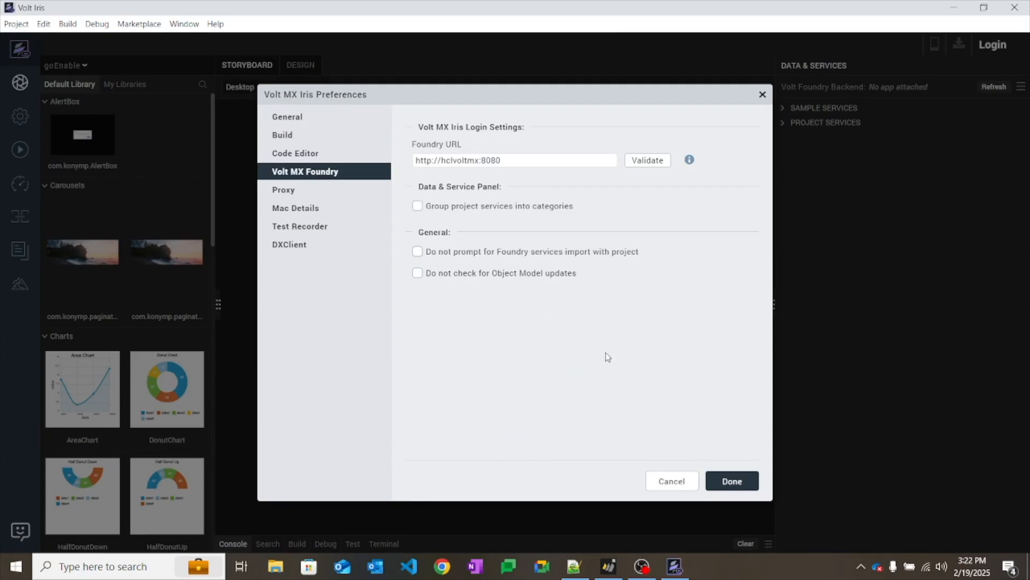
left_click(687, 484)
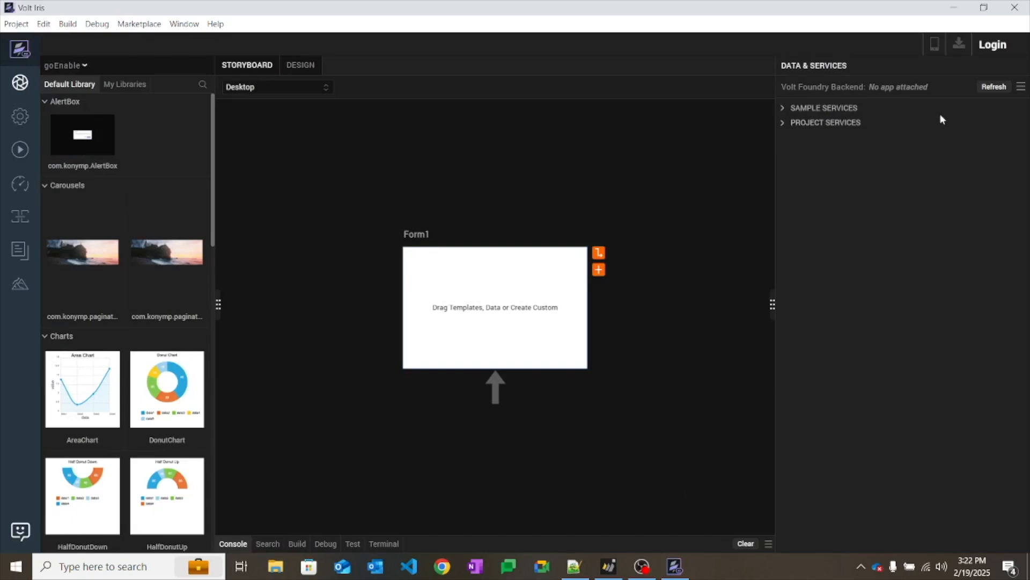
Log in to the Volt MX account with the account e-mail and password.
left_click(992, 46)
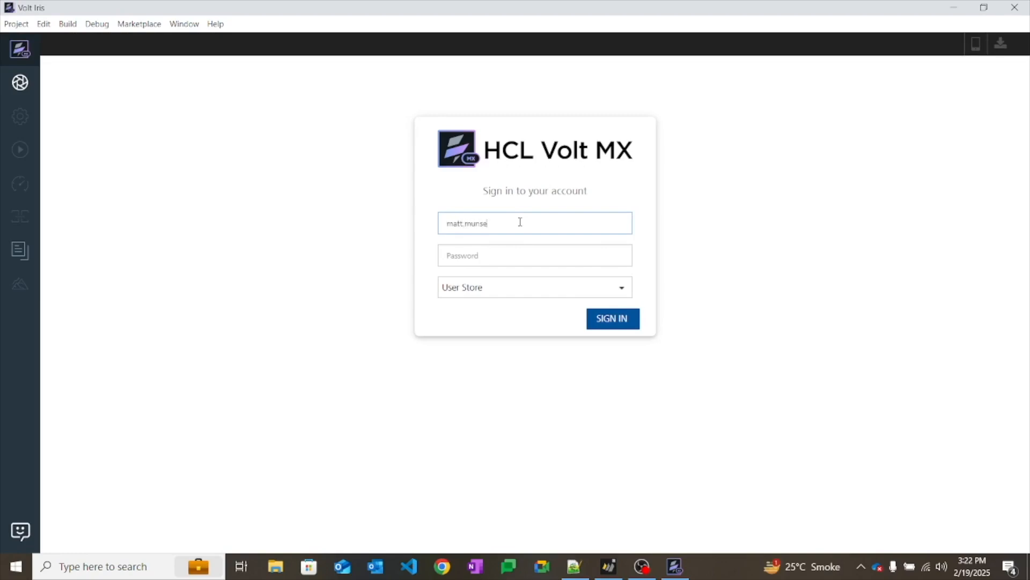
key("Tab")
type("•")
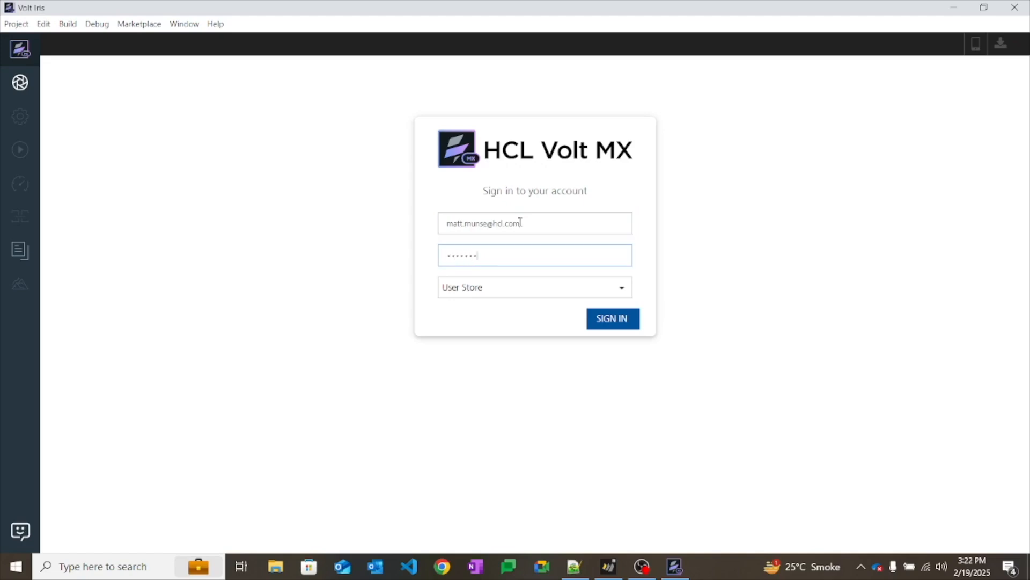
key("Return")
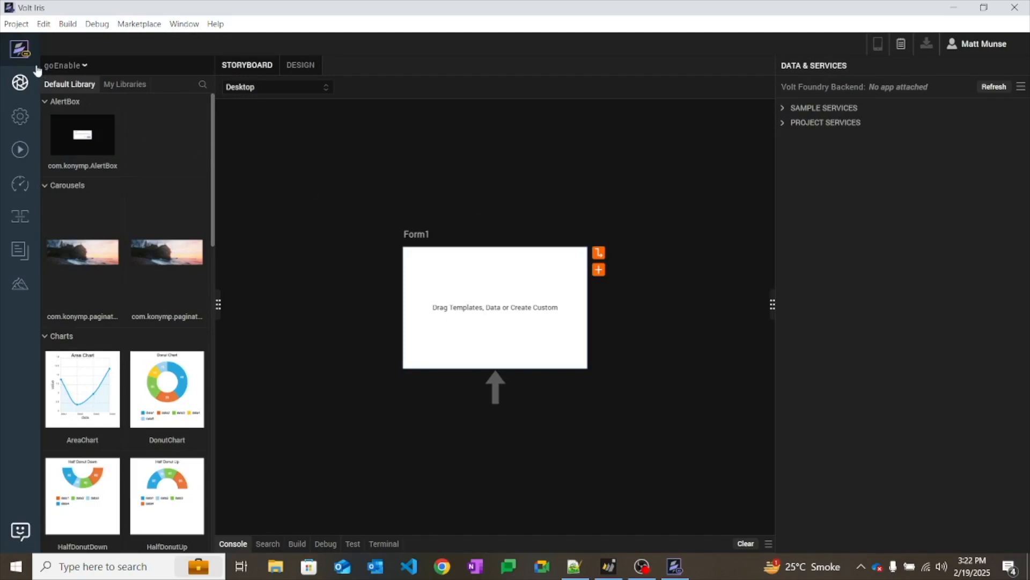
Inspect the project import options and the VoltFormula section of the project settings, leaving the settings without changes.
left_click(23, 28)
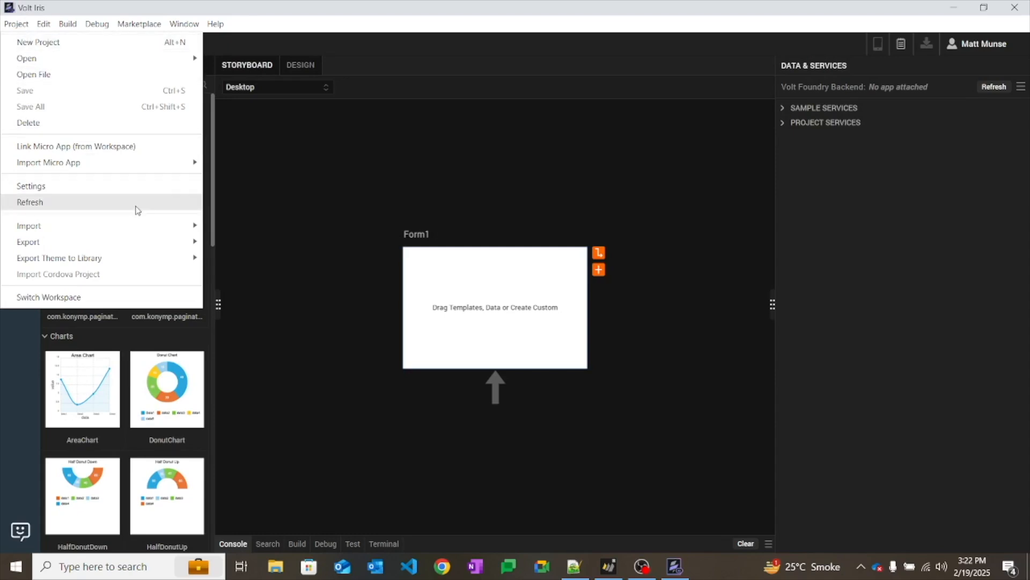
mouse_move(156, 231)
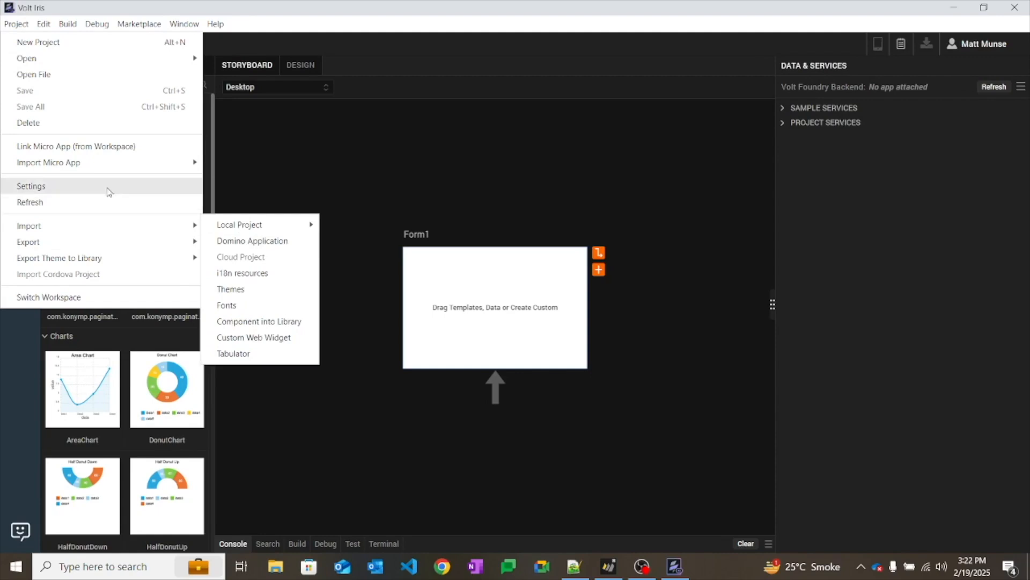
left_click(89, 184)
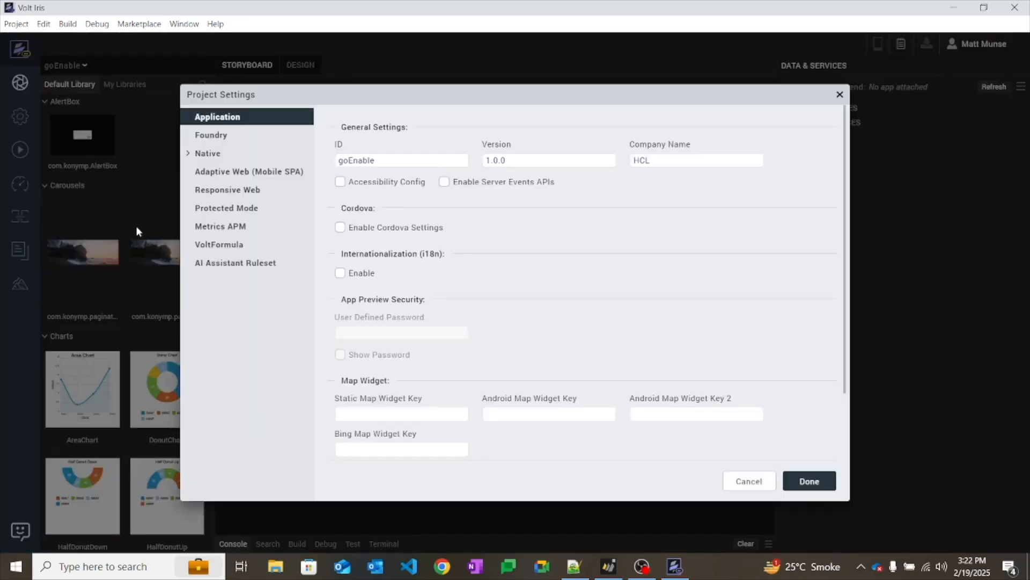
left_click(200, 248)
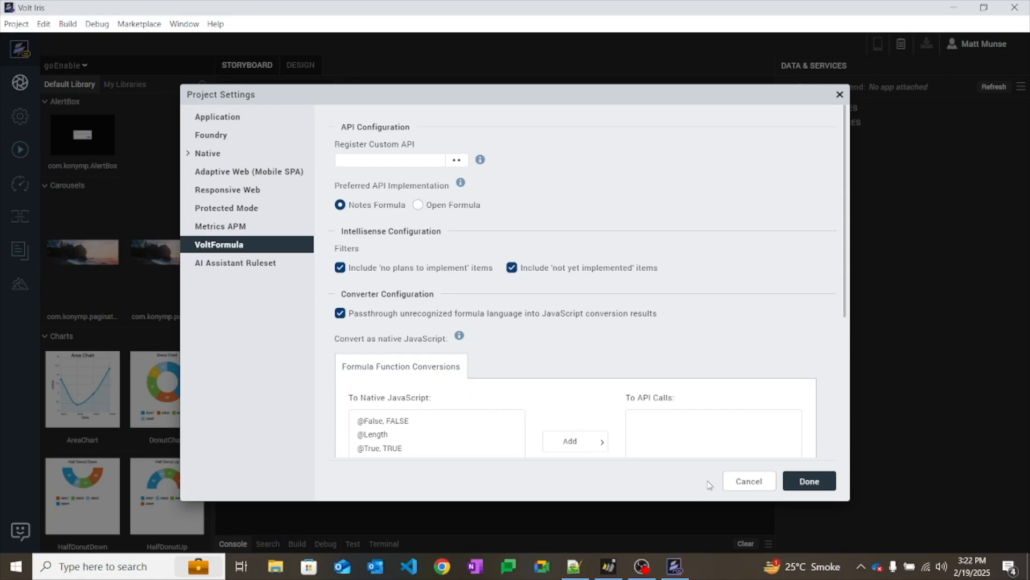
left_click(728, 484)
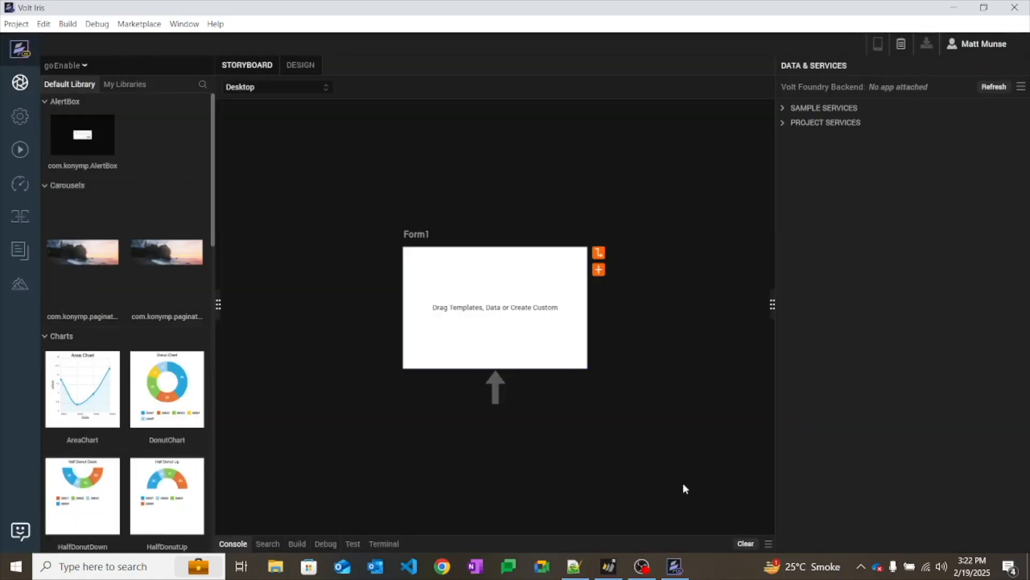